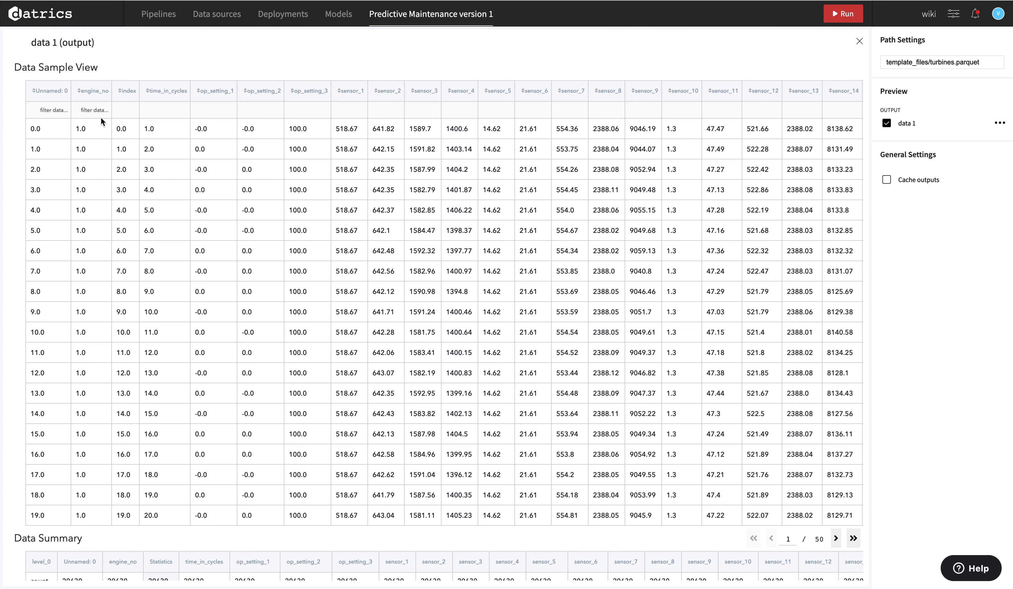
Inspect row 0's engine_no, time_in_cycles, op_setting and sensor_1 values, then scroll right to RUL.
{"action": "left_click", "coordinate": [88, 129]}
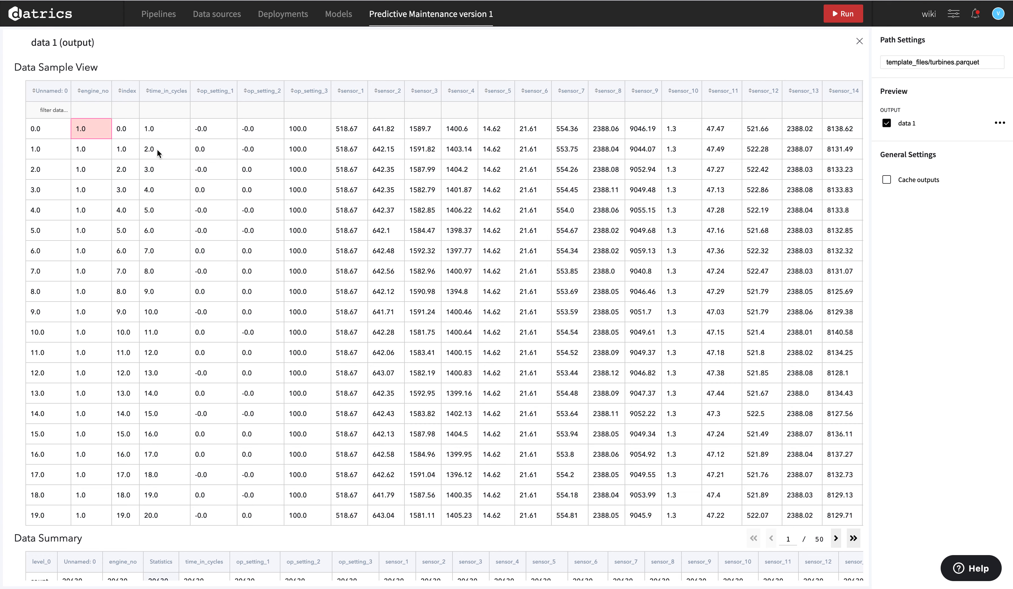
{"action": "left_click", "coordinate": [158, 131]}
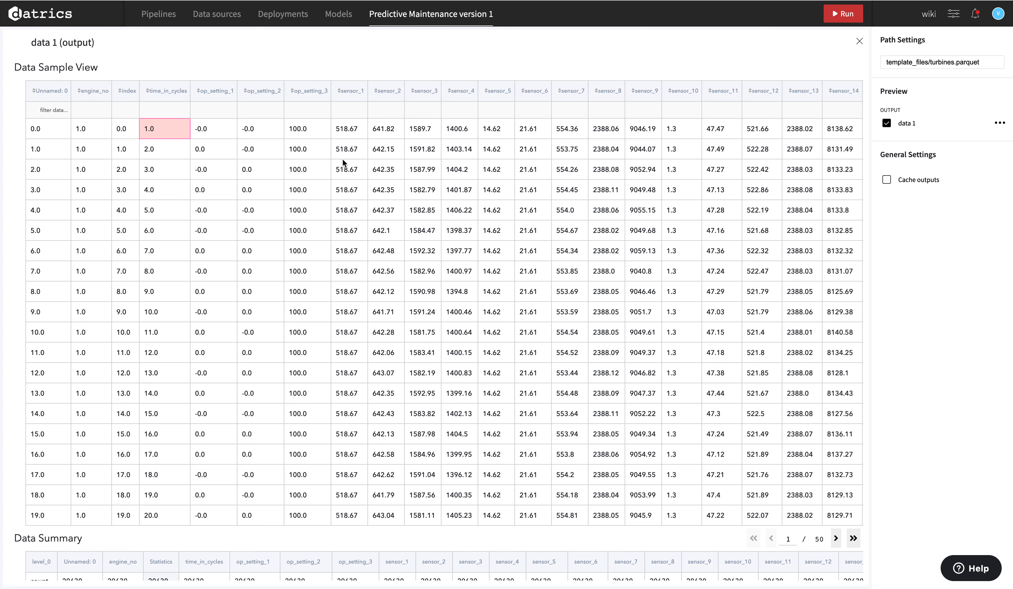
{"action": "left_click", "coordinate": [223, 122]}
{"action": "left_click", "coordinate": [308, 131]}
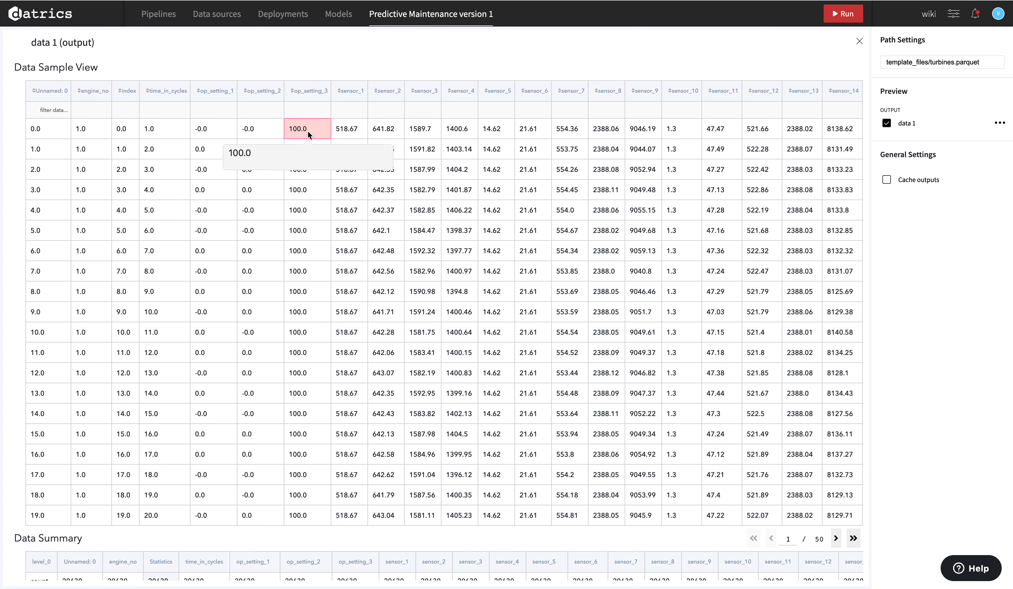
{"action": "left_click", "coordinate": [355, 130]}
{"action": "scroll", "coordinate": [622, 145], "scroll_direction": "right", "scroll_amount": 2}
{"action": "scroll", "coordinate": [623, 148], "scroll_direction": "right", "scroll_amount": 10}
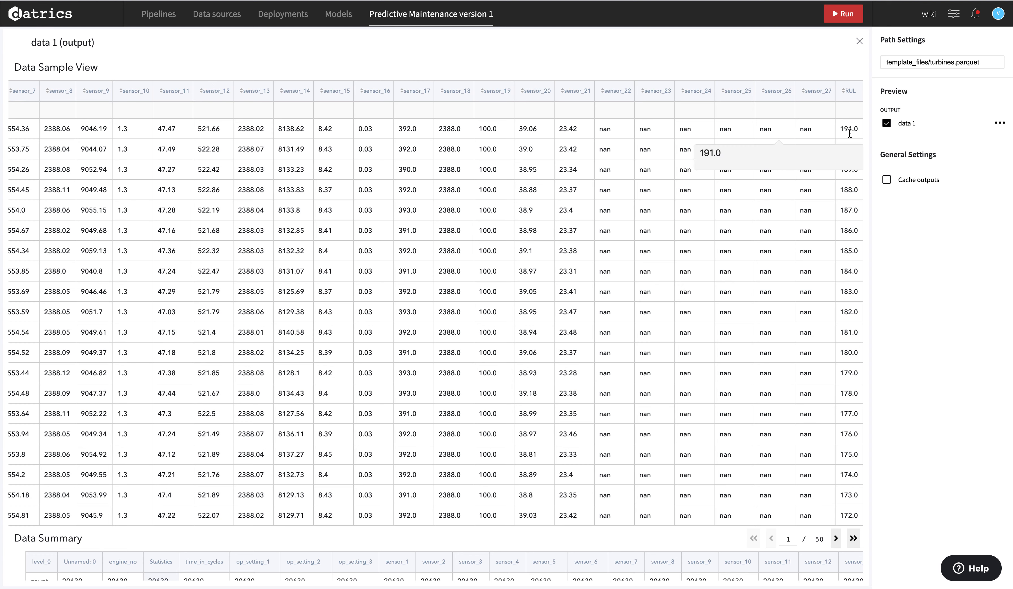
Close the data preview and review the Pre-processing Filter Columns and Missing Values Treatment settings.
{"action": "left_click", "coordinate": [885, 124]}
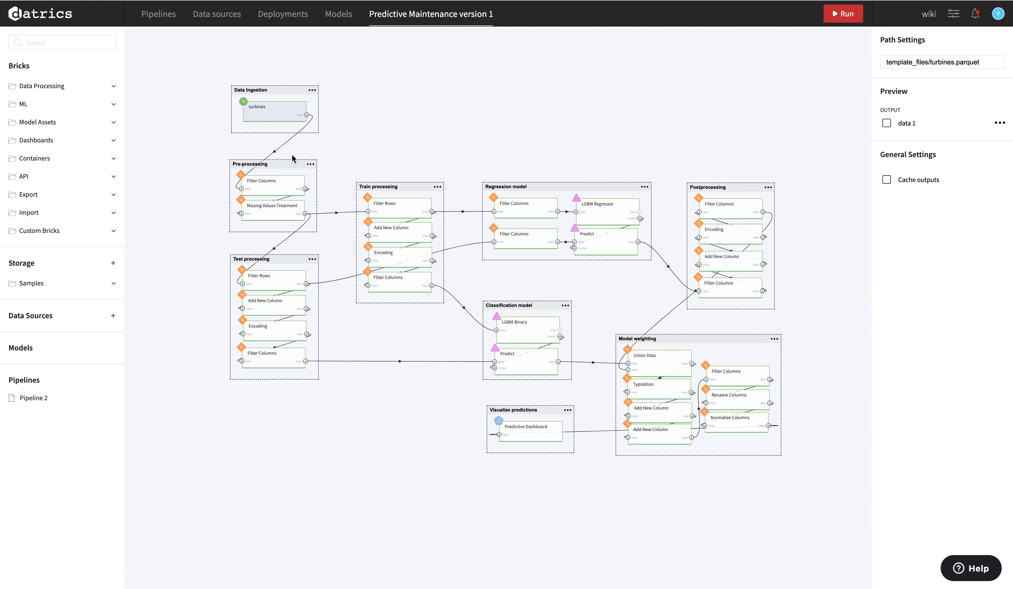
{"action": "left_click", "coordinate": [266, 187]}
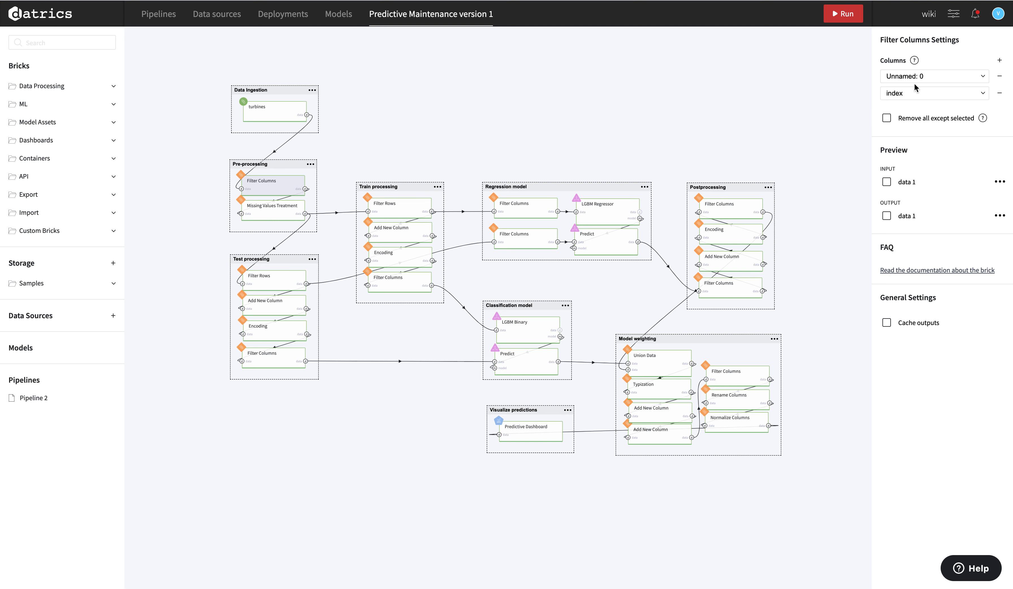
{"action": "left_click", "coordinate": [274, 218]}
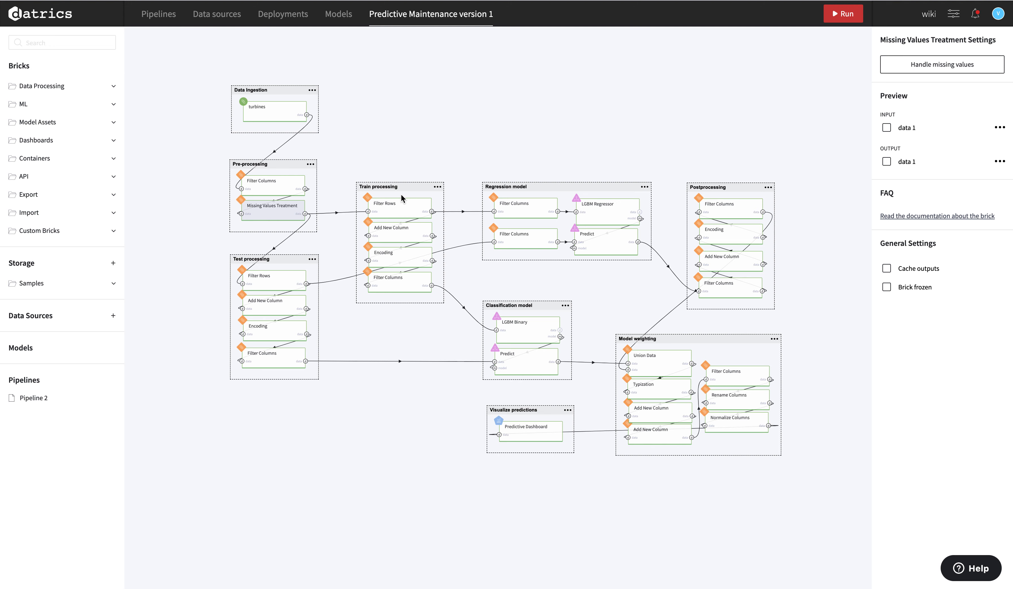
{"action": "left_click", "coordinate": [611, 212]}
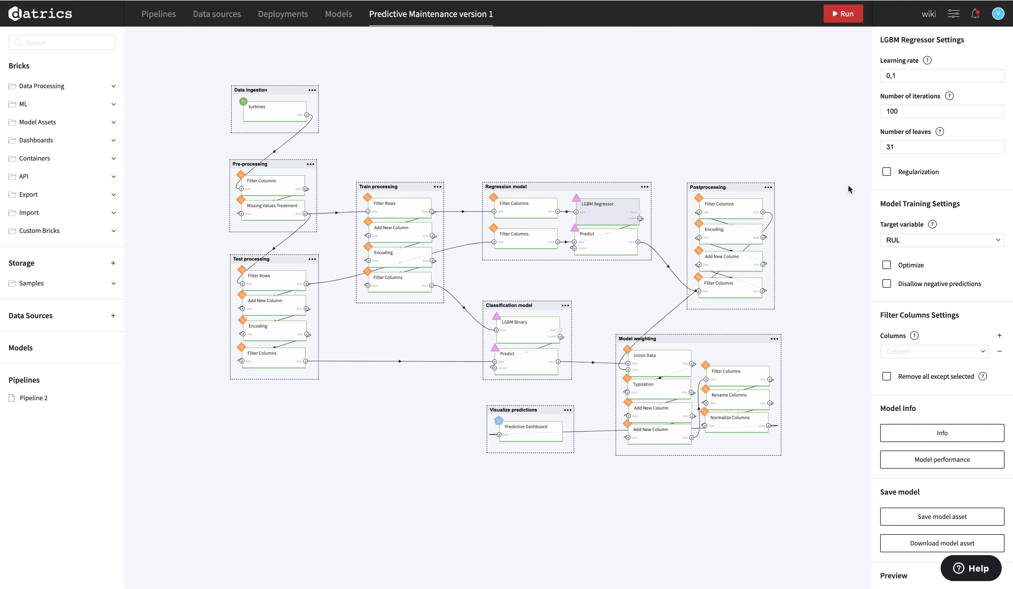
Scroll through the LGBM Regressor settings: learning rate 0,1, 100 iterations, 31 leaves, target RUL.
{"action": "scroll", "coordinate": [923, 369], "scroll_direction": "down", "scroll_amount": 6}
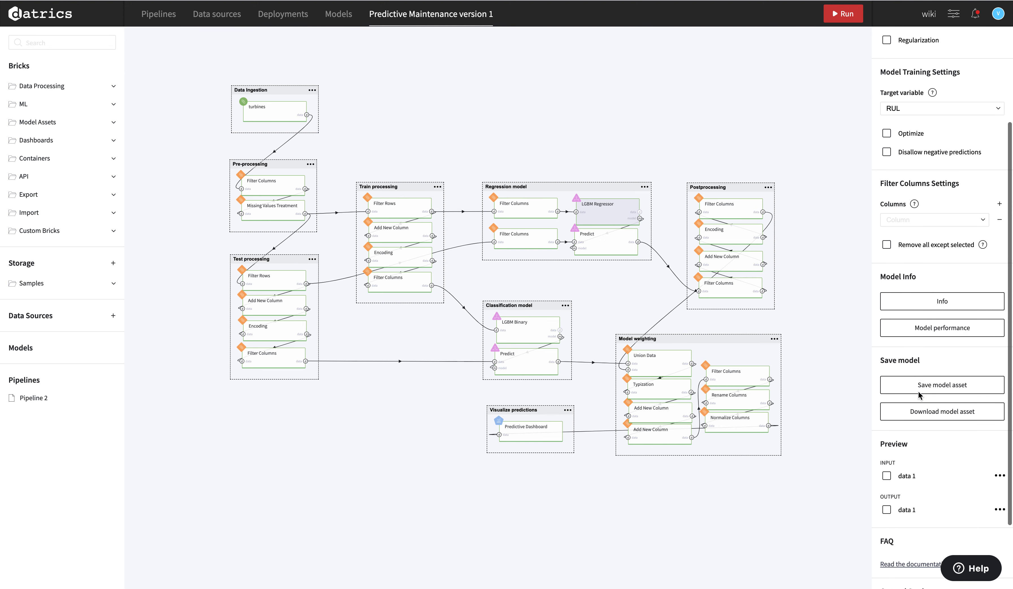
{"action": "scroll", "coordinate": [918, 395], "scroll_direction": "up", "scroll_amount": 6}
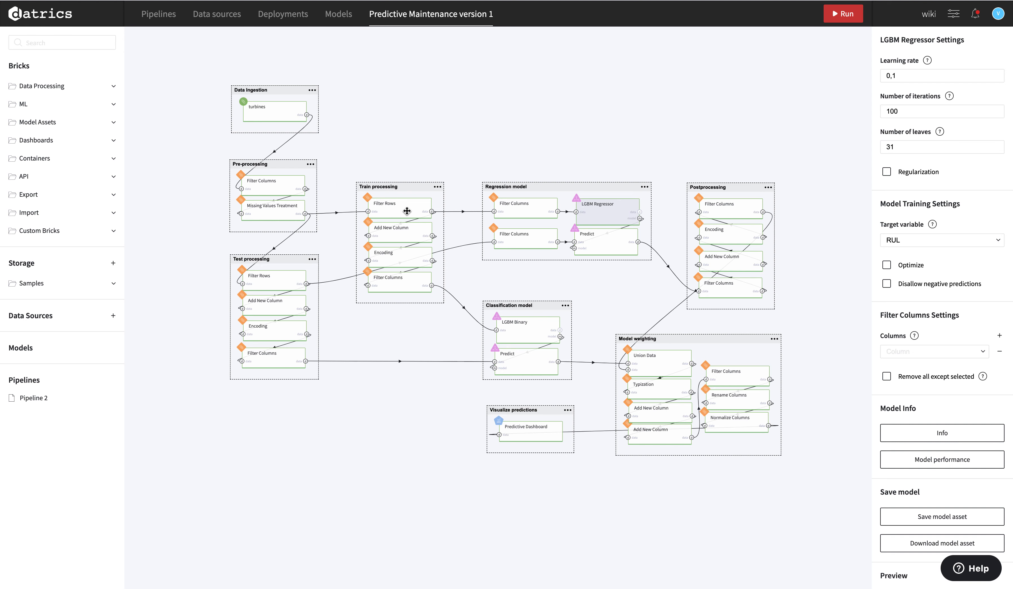
Review Add New Column, LGBM Binary and both Filter Rows bricks, then the regressor's performance (MAPE 26.16, R2 0.82).
{"action": "left_click", "coordinate": [410, 236]}
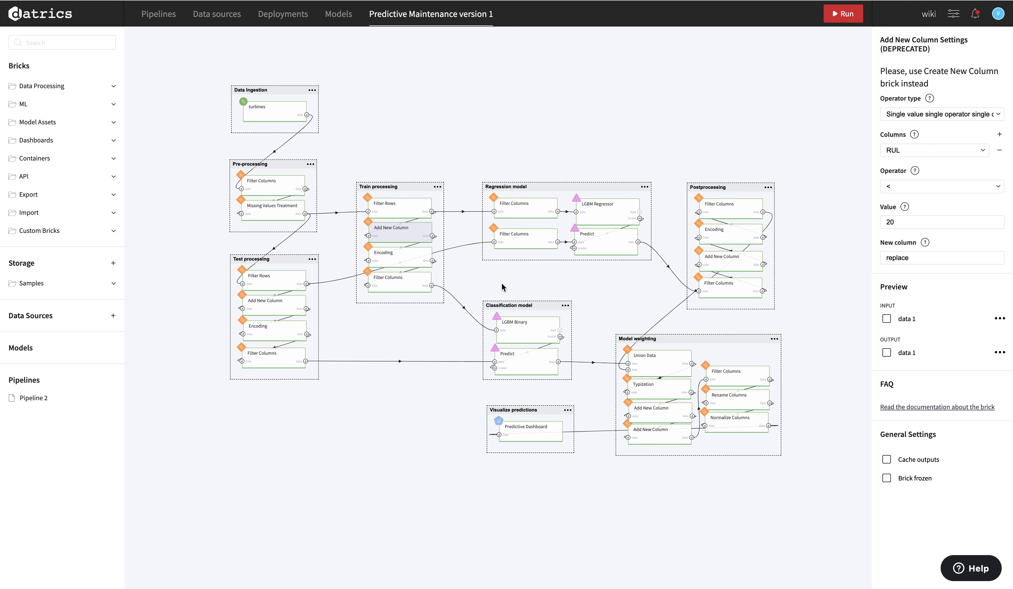
{"action": "left_click", "coordinate": [520, 331]}
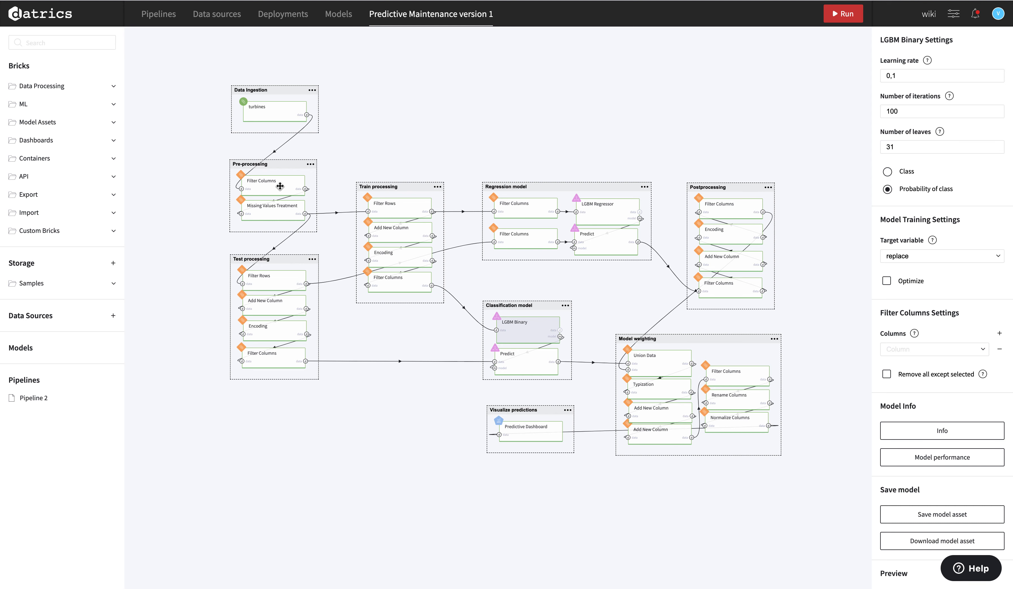
{"action": "left_click", "coordinate": [386, 208]}
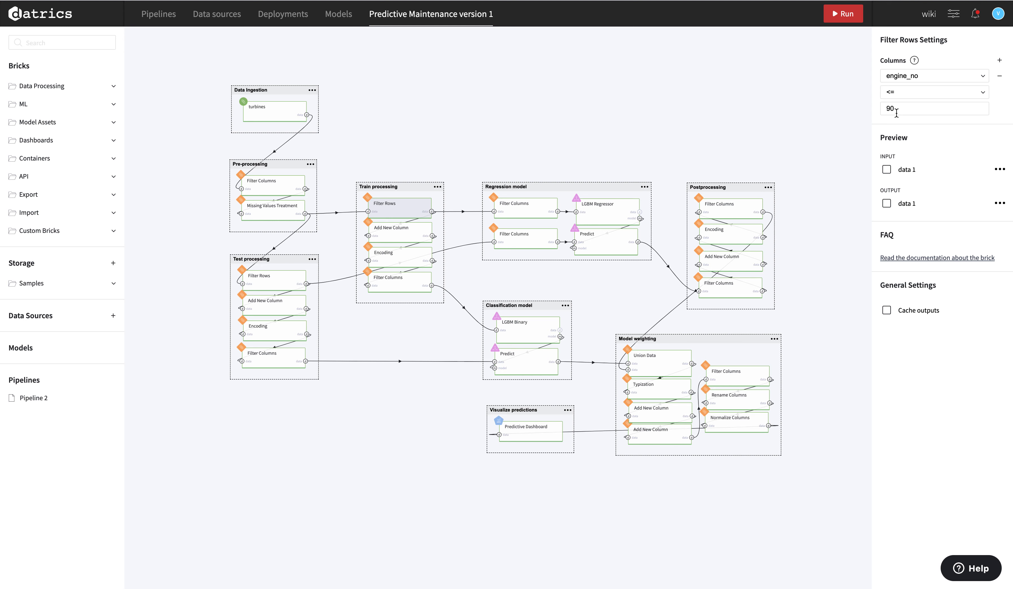
{"action": "left_click", "coordinate": [273, 282]}
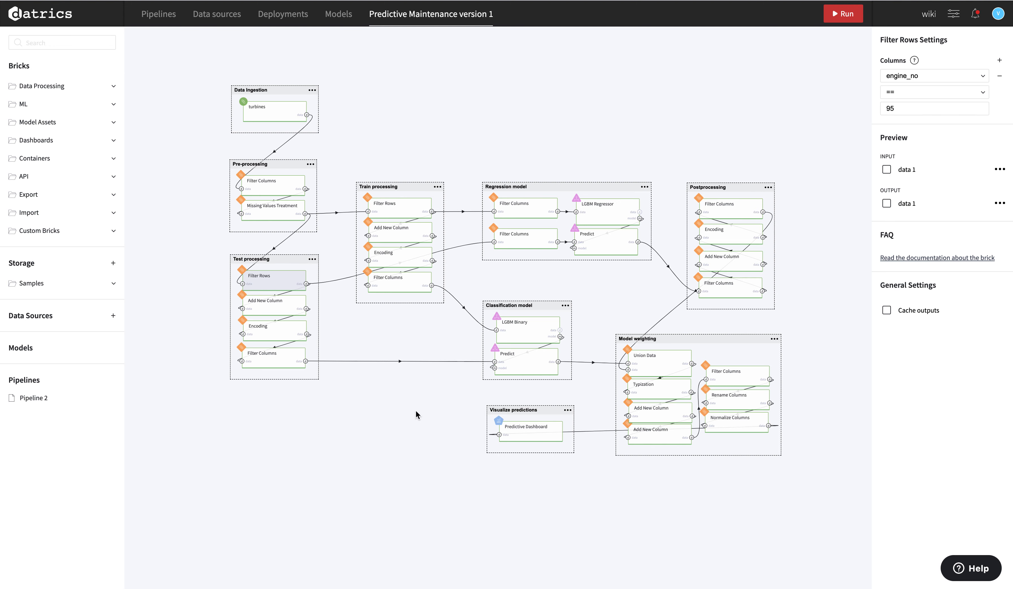
{"action": "left_click", "coordinate": [605, 214]}
{"action": "left_click", "coordinate": [943, 466]}
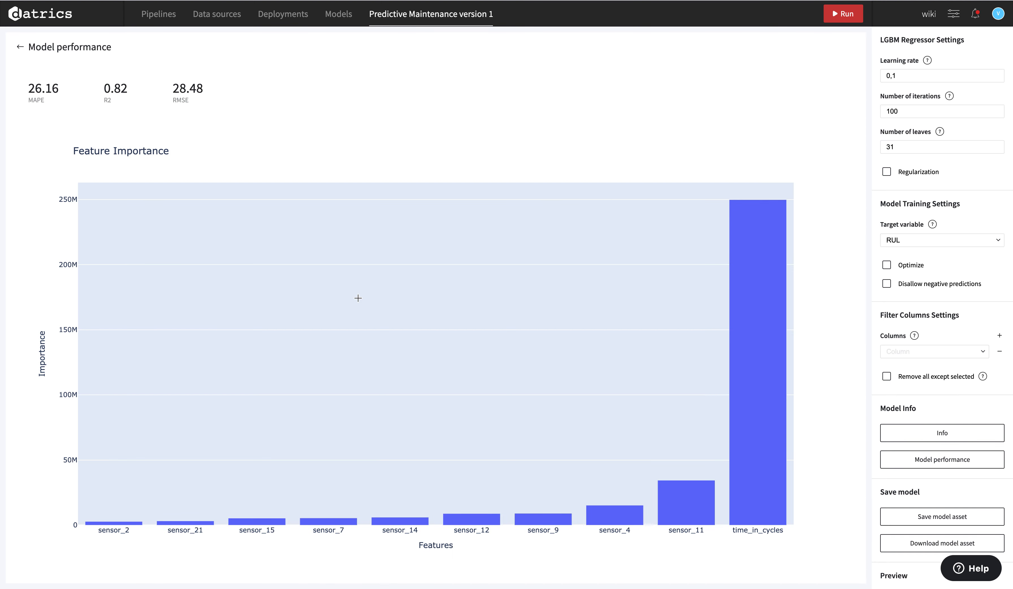
Check the regression Predict brick's test metrics: MAPE 29.96, R2 0.68, RMSE 46.11.
{"action": "mouse_move", "coordinate": [748, 460]}
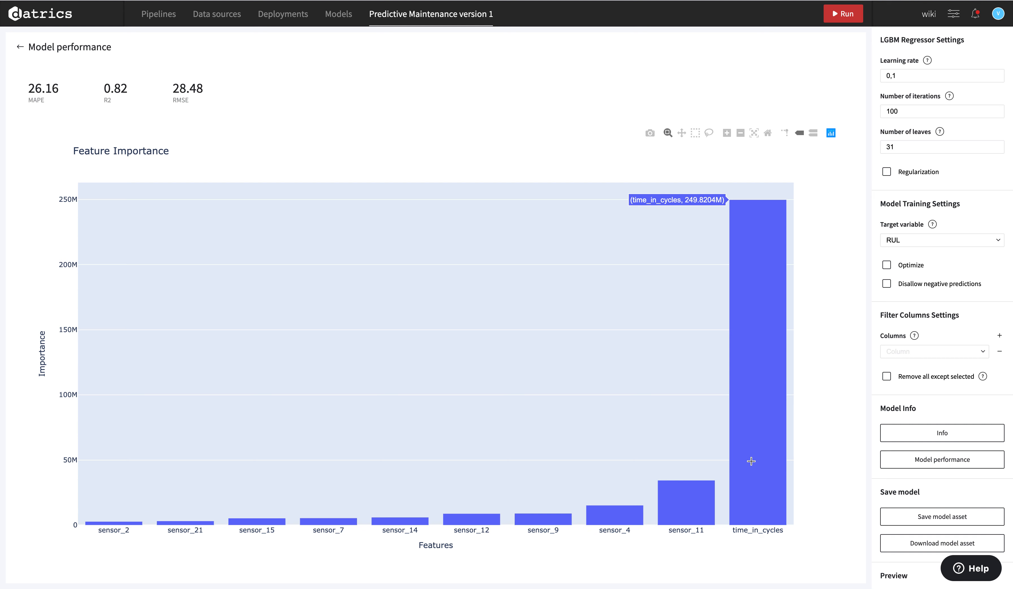
{"action": "mouse_move", "coordinate": [696, 503]}
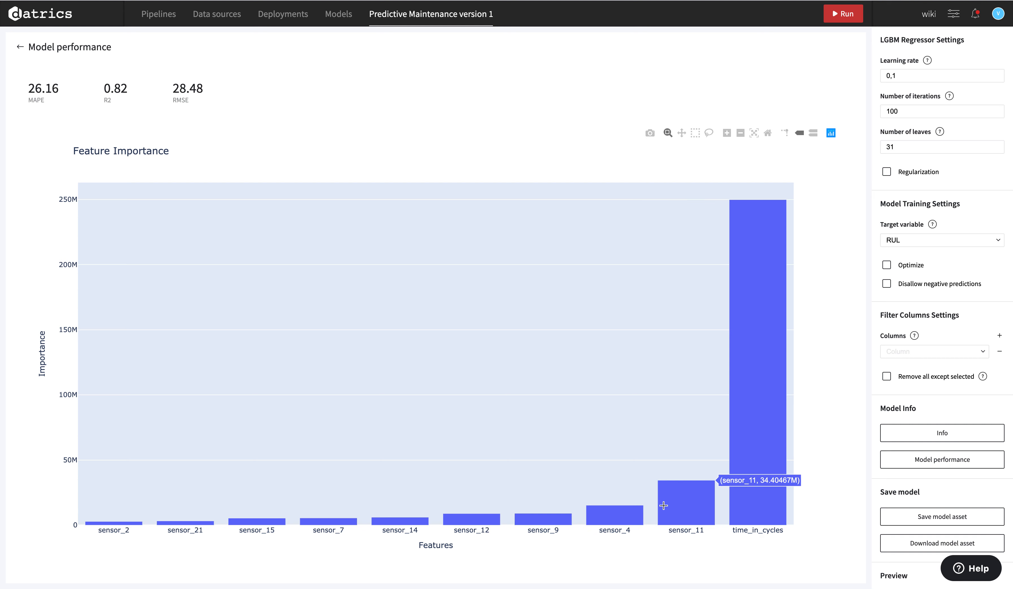
{"action": "left_click", "coordinate": [18, 50]}
{"action": "left_click", "coordinate": [587, 239]}
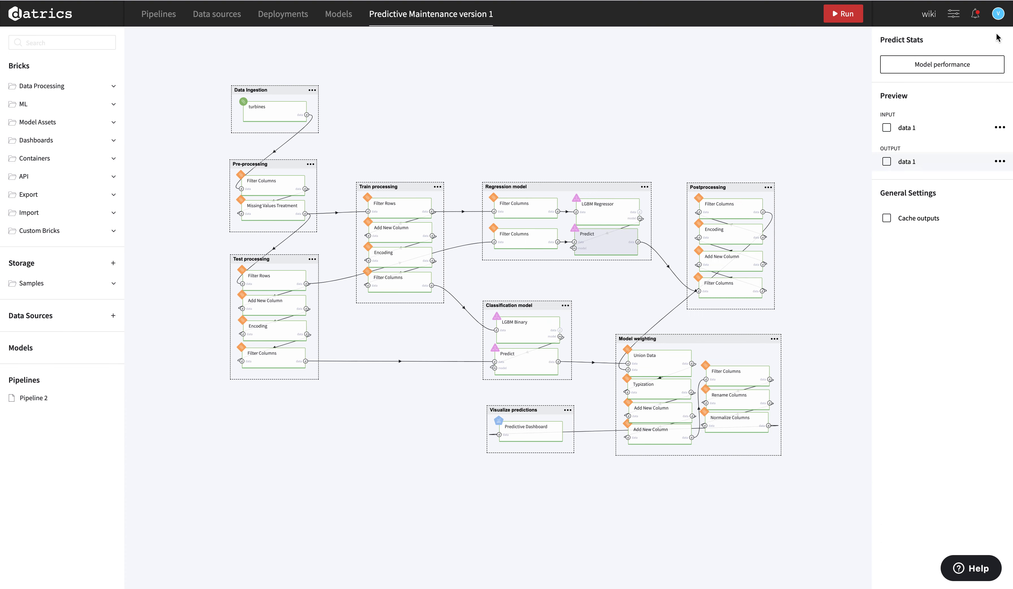
{"action": "left_click", "coordinate": [966, 65]}
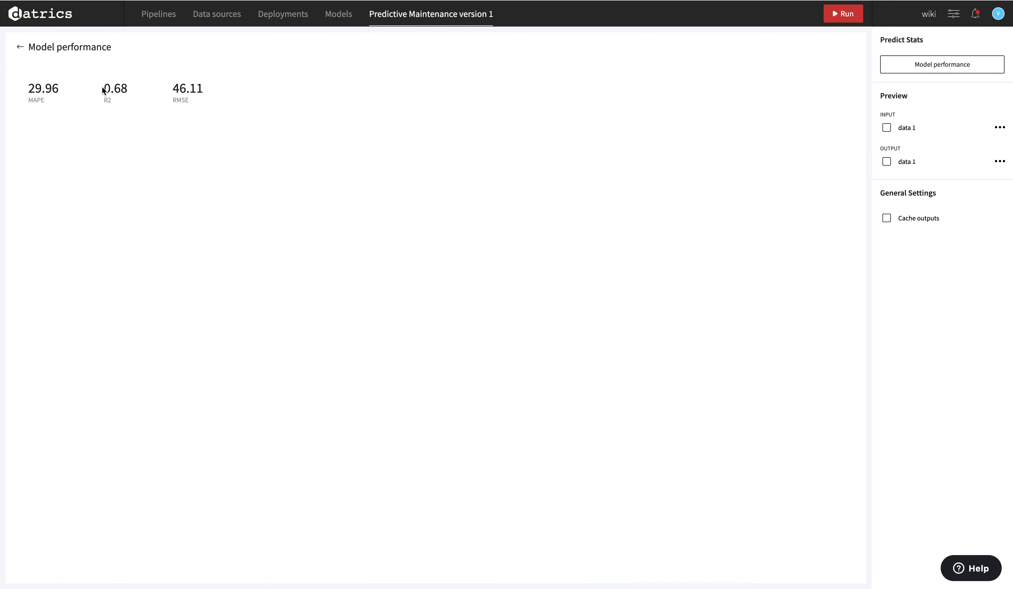
{"action": "left_click", "coordinate": [23, 47]}
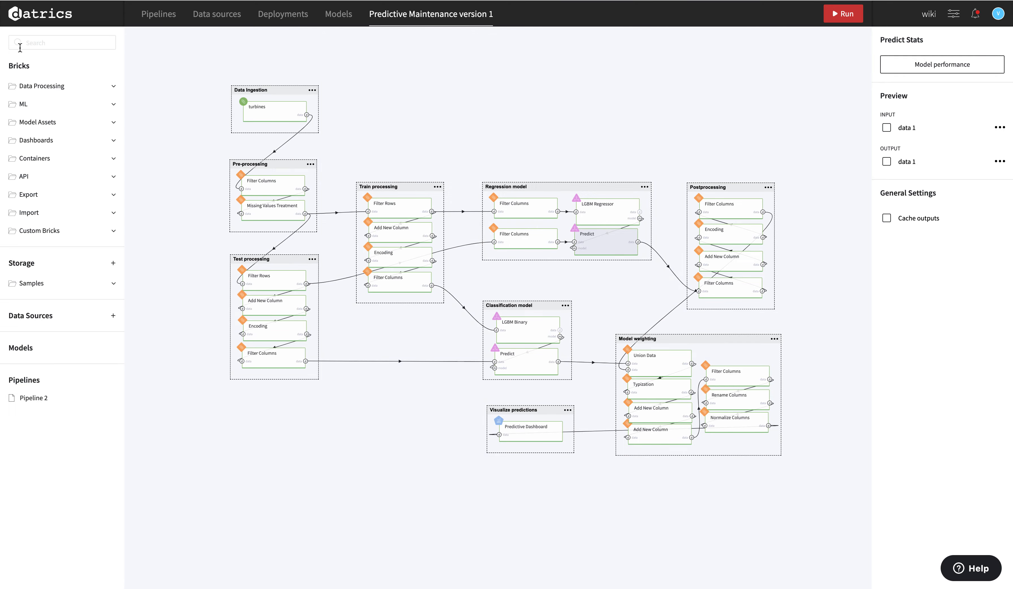
Review the LGBM Binary classifier's training performance metrics.
{"action": "left_click", "coordinate": [525, 326]}
{"action": "left_click", "coordinate": [975, 458]}
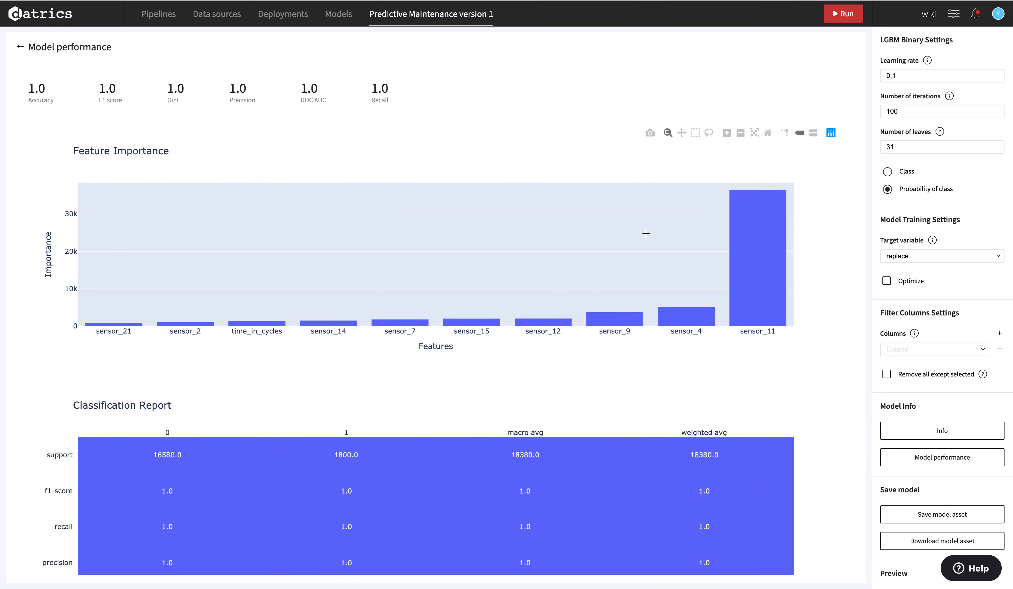
{"action": "left_click", "coordinate": [20, 47]}
Review the classification Predict brick's prediction performance metrics, ending on its Predict Stats.
{"action": "left_click", "coordinate": [520, 353]}
{"action": "left_click", "coordinate": [928, 66]}
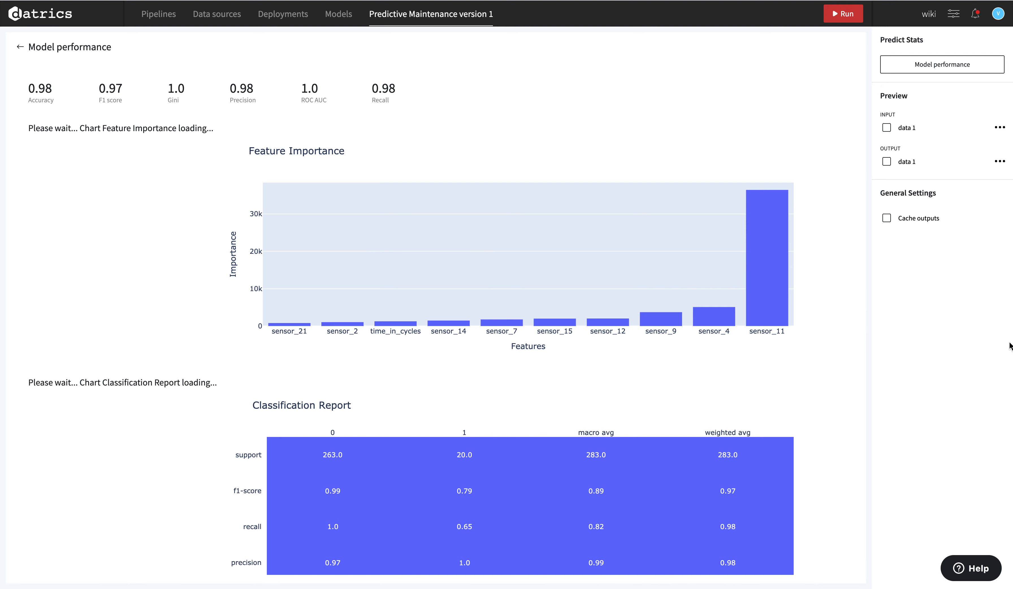
{"action": "left_click", "coordinate": [20, 47]}
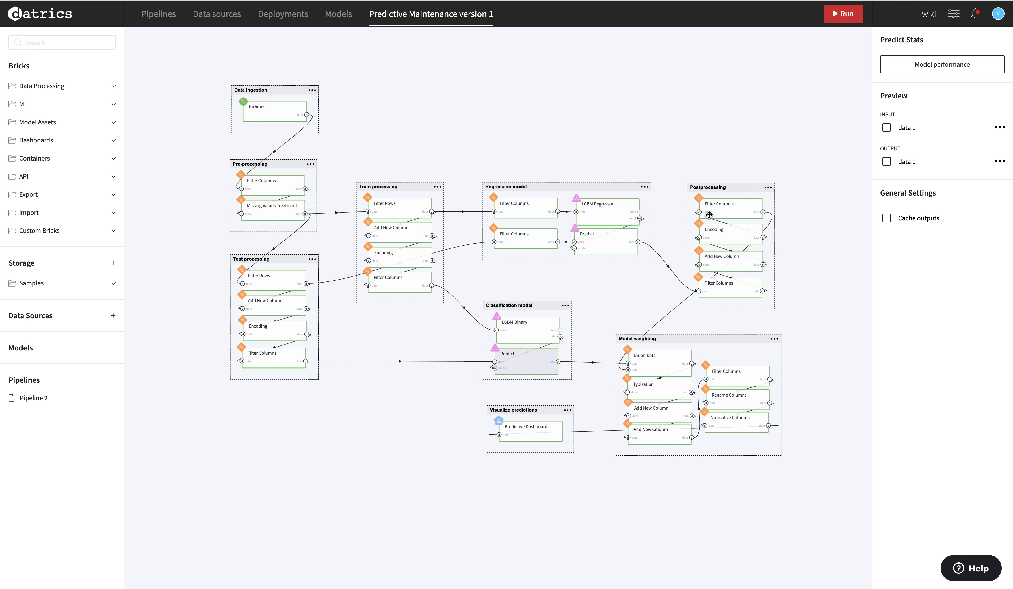
Inspect the Postprocessing risk rule (predicted_RUL <= 20) and Union Data's horizontal concatenation setting.
{"action": "left_click", "coordinate": [735, 209]}
{"action": "left_click", "coordinate": [735, 256]}
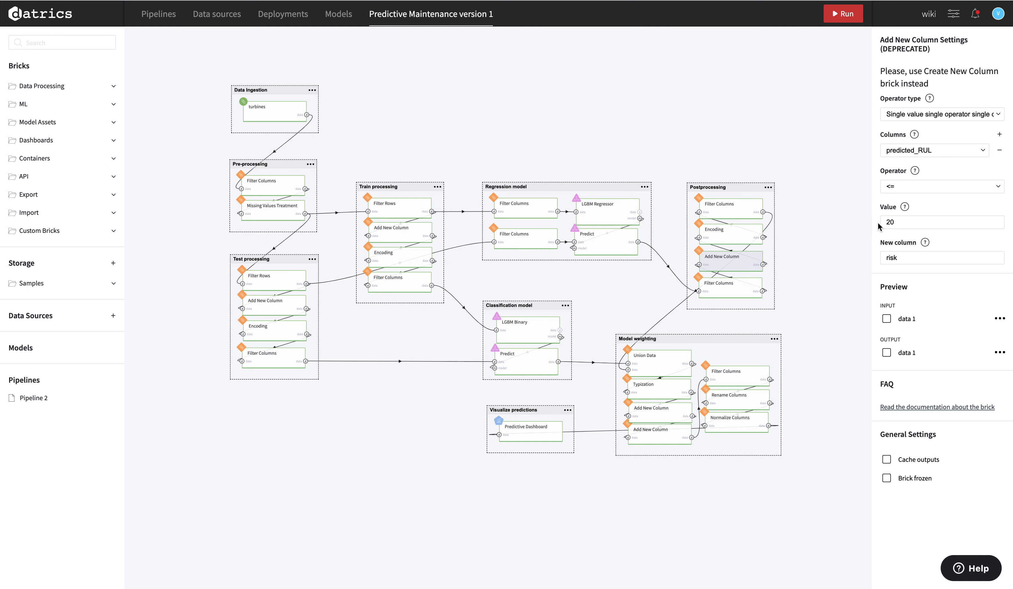
{"action": "left_click", "coordinate": [668, 365]}
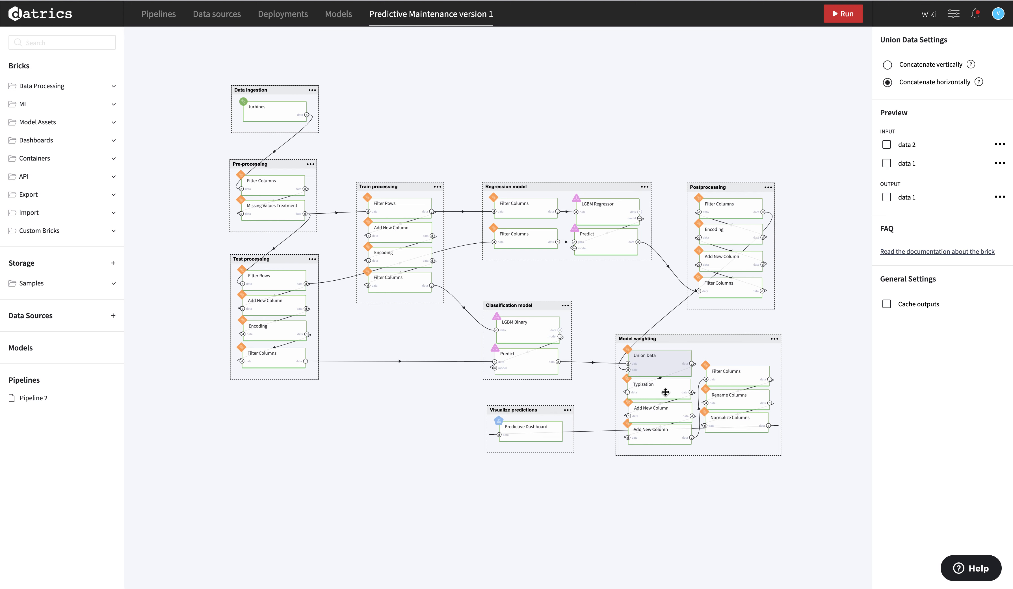
Review both Add New Column bricks and Normalize Columns (sensor_7, sensor_9, sensor_14, sensor_11).
{"action": "left_click", "coordinate": [659, 432]}
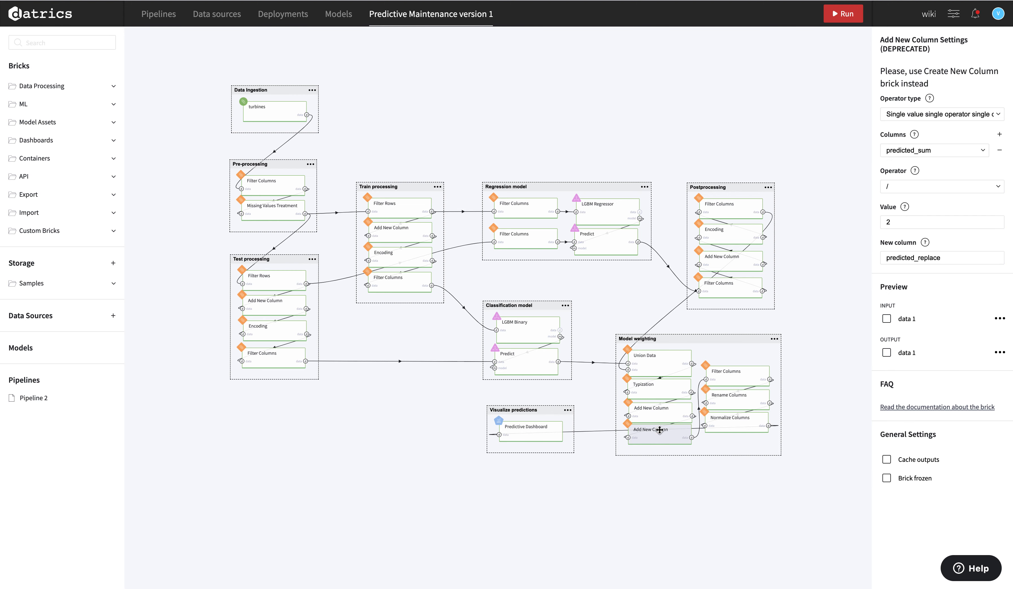
{"action": "left_click", "coordinate": [662, 418]}
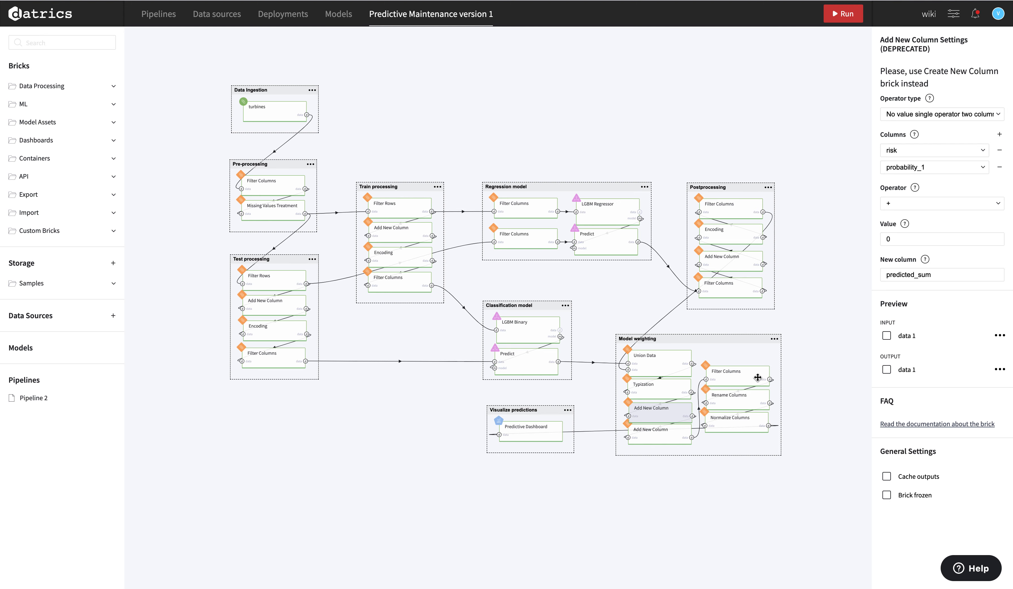
{"action": "left_click", "coordinate": [745, 421]}
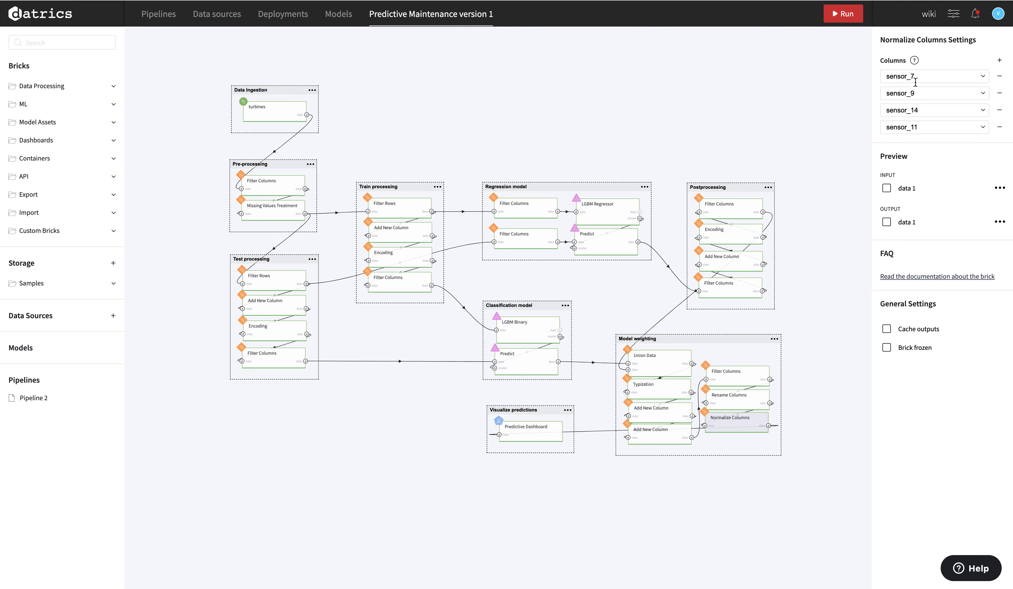
{"action": "left_click", "coordinate": [529, 437]}
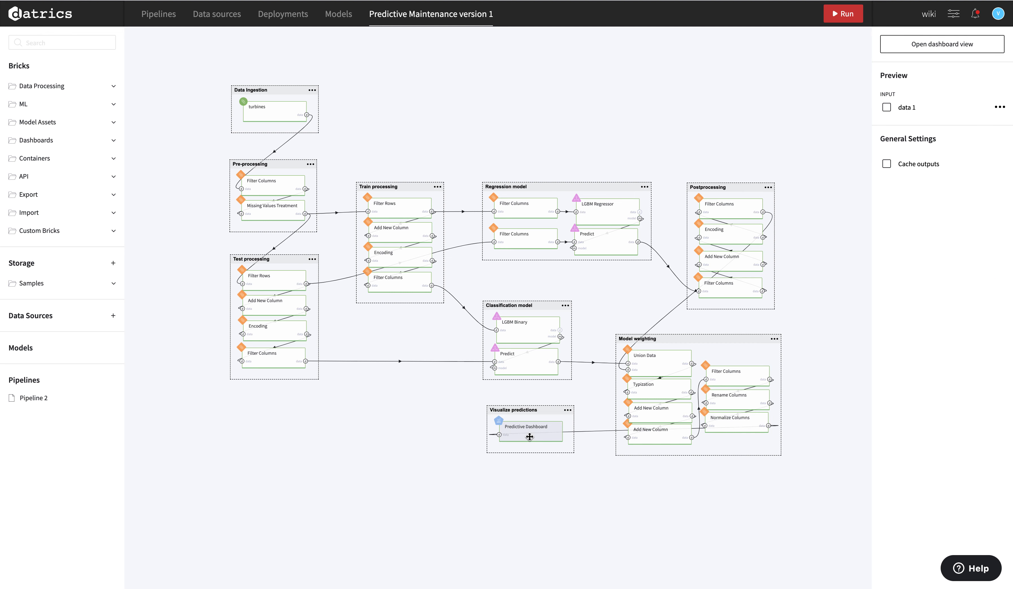
In the dashboard view, plot sensor_7, sensor_9, sensor_14 and sensor_11 against Cycles_Count.
{"action": "left_click", "coordinate": [925, 48]}
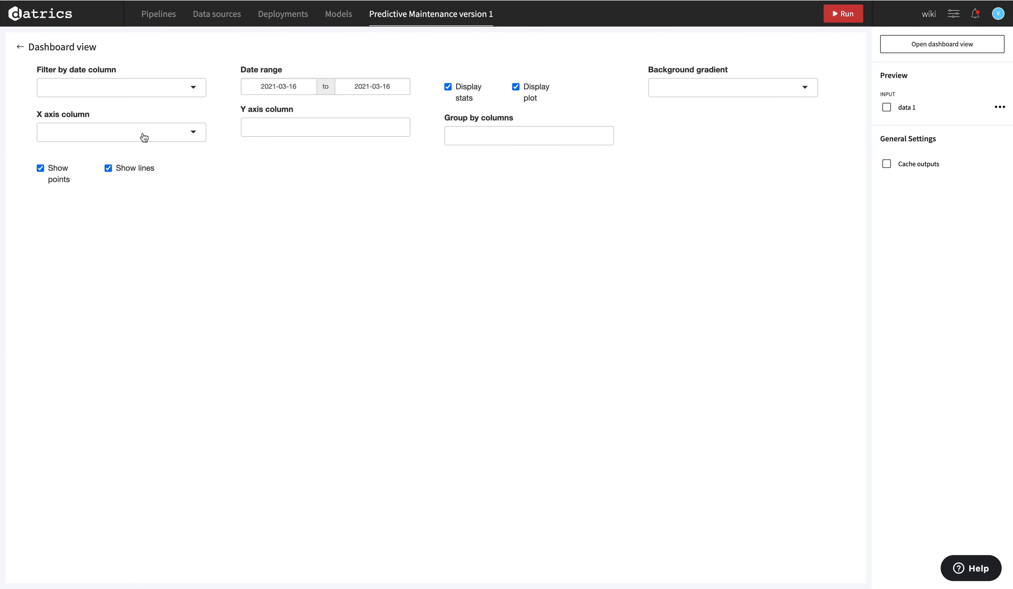
{"action": "left_click", "coordinate": [143, 137]}
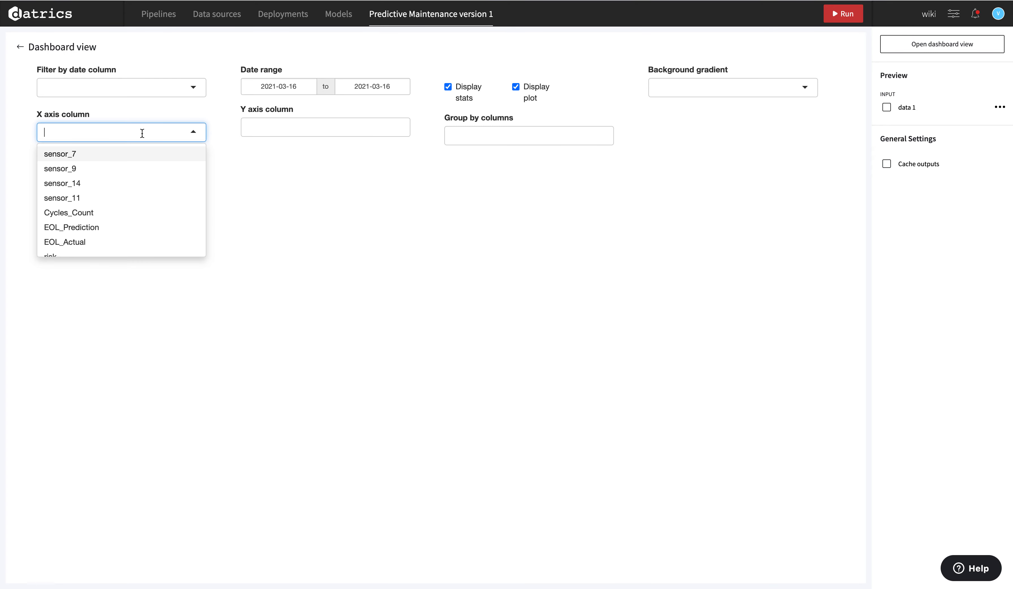
{"action": "left_click", "coordinate": [97, 213]}
{"action": "left_click", "coordinate": [317, 128]}
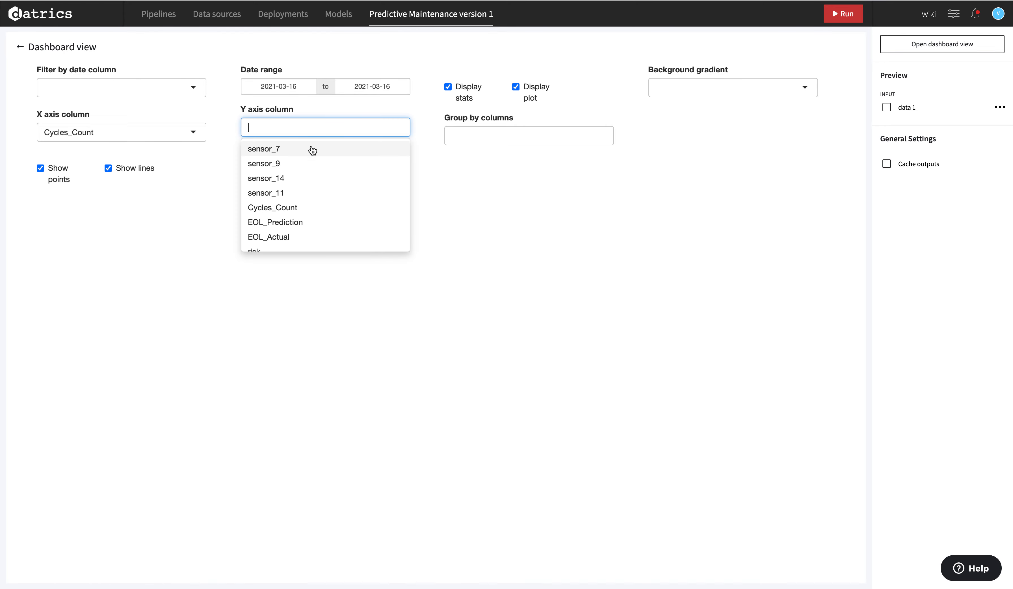
{"action": "left_click", "coordinate": [310, 155]}
{"action": "left_click", "coordinate": [309, 155]}
{"action": "left_click", "coordinate": [309, 156]}
{"action": "left_click", "coordinate": [309, 155]}
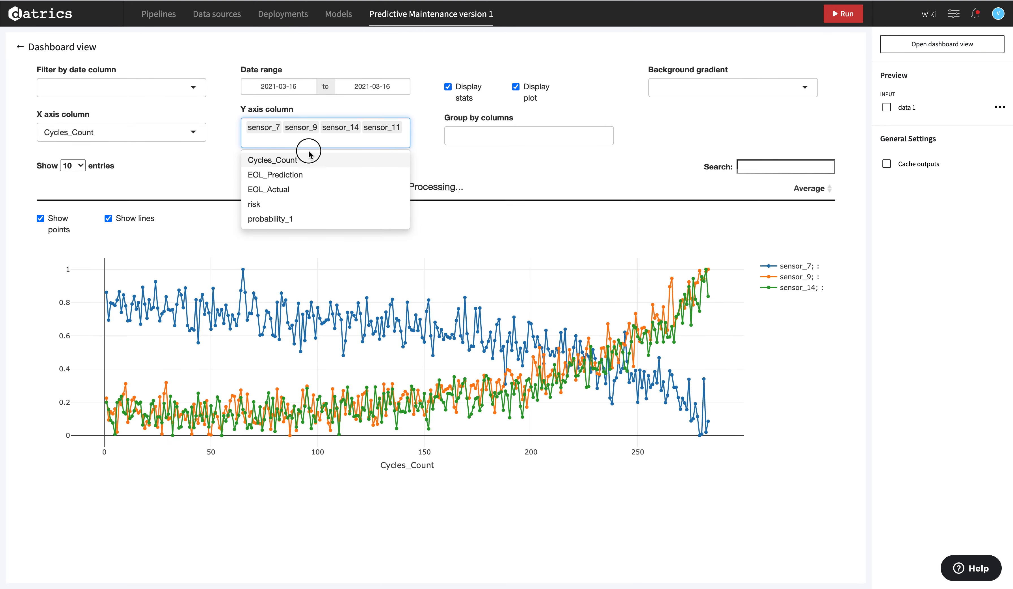
{"action": "left_click", "coordinate": [457, 158]}
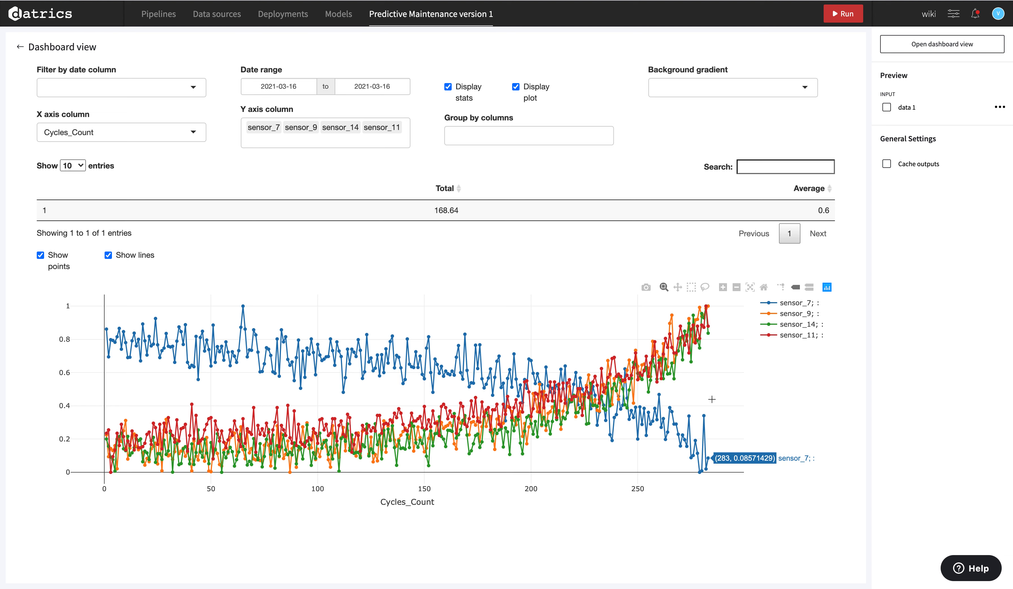
Shade the plot background by EOL_Prediction and return to the pipeline canvas.
{"action": "left_click", "coordinate": [733, 89]}
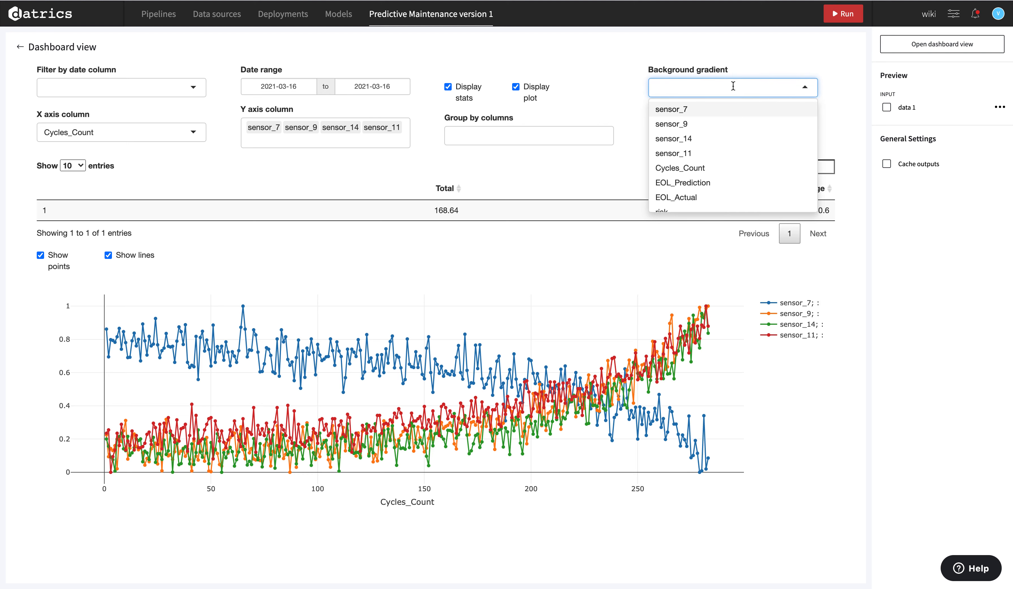
{"action": "left_click", "coordinate": [691, 186]}
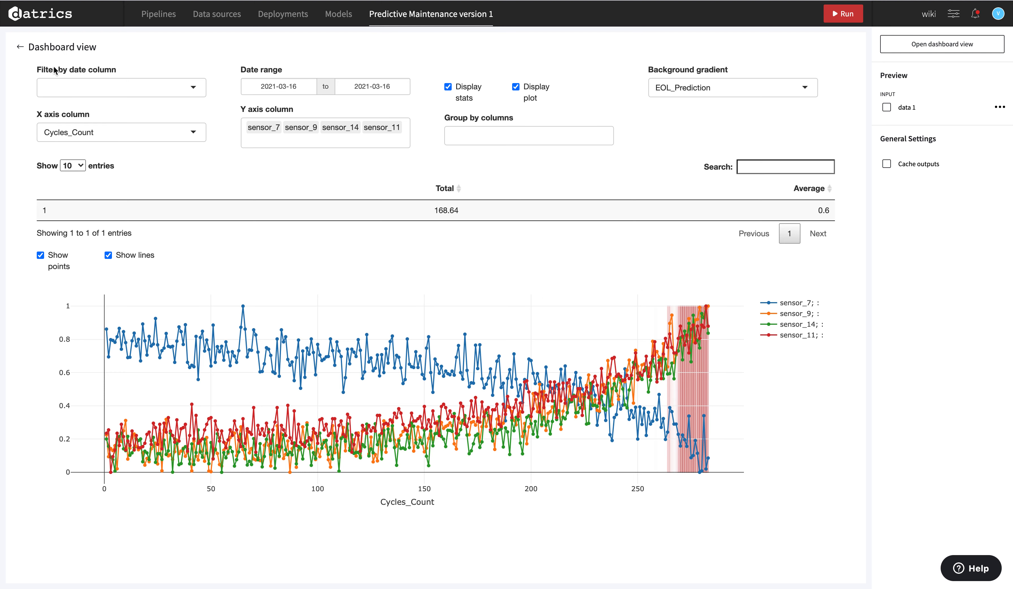
{"action": "left_click", "coordinate": [21, 48]}
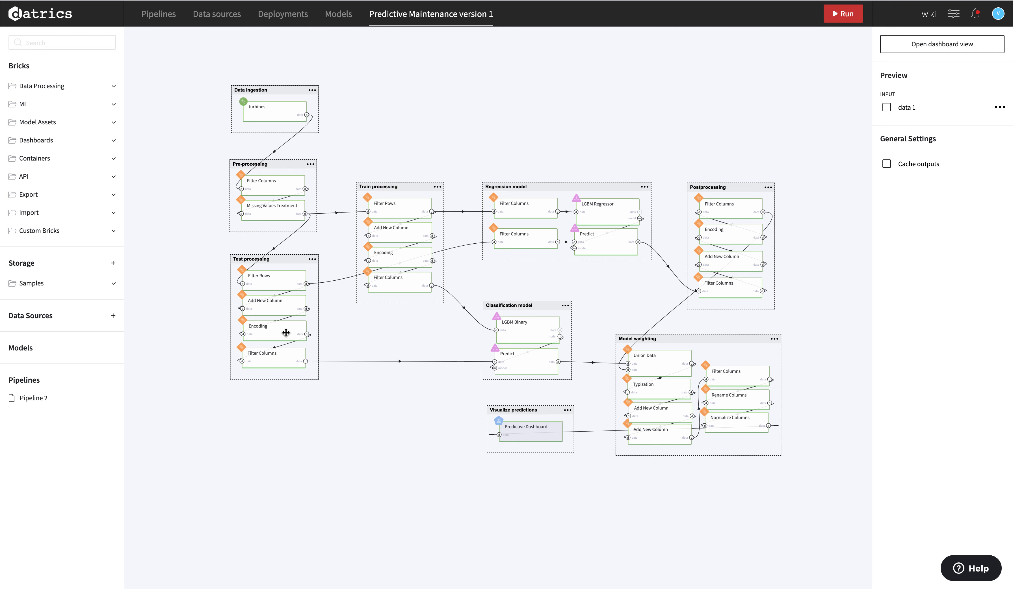
Keep the Test processing filter at engine_no == 93 and run the whole pipeline.
{"action": "left_click", "coordinate": [279, 287]}
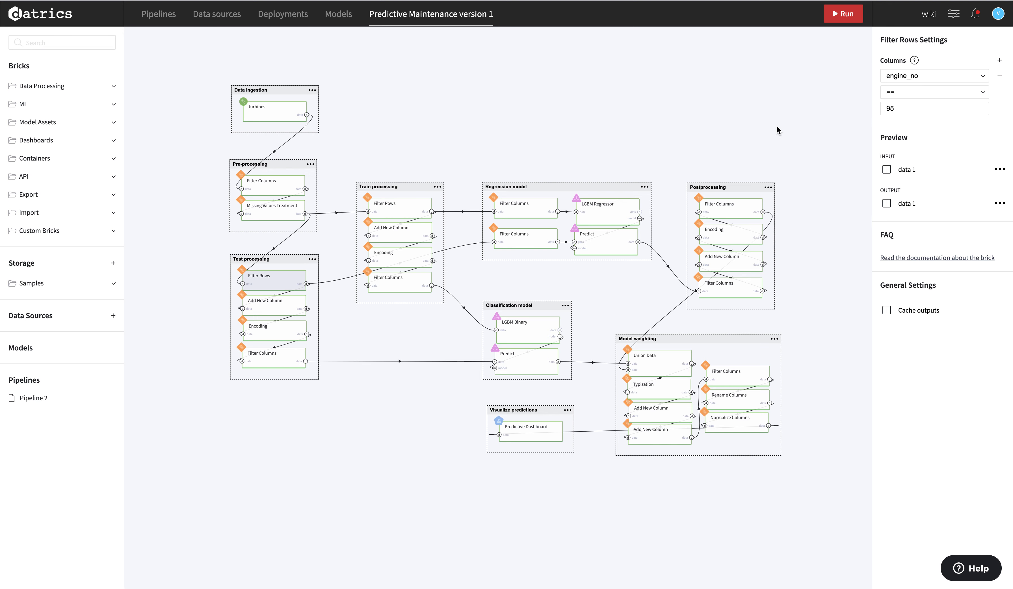
{"action": "left_click", "coordinate": [917, 93]}
{"action": "left_click", "coordinate": [934, 76]}
{"action": "left_click", "coordinate": [845, 15]}
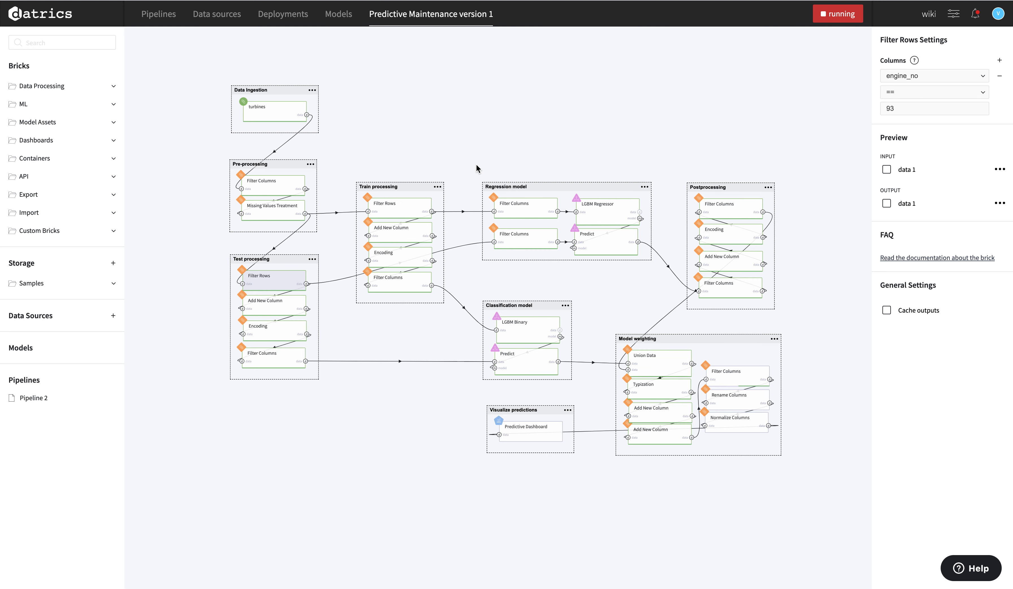
Open the Predictive Dashboard view and put Cycles_Count on the X axis.
{"action": "left_click", "coordinate": [535, 429]}
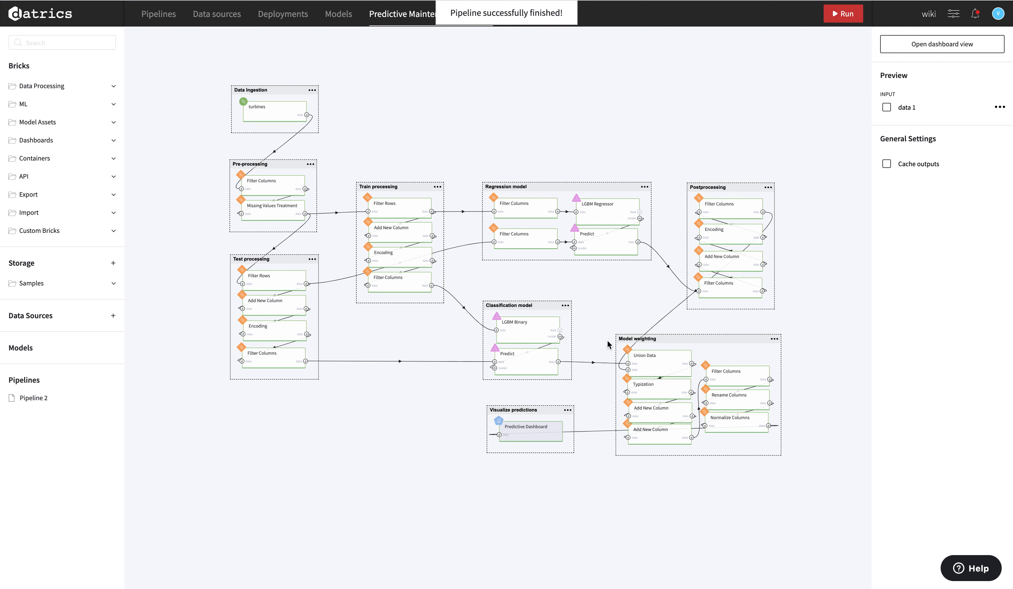
{"action": "left_click", "coordinate": [918, 44]}
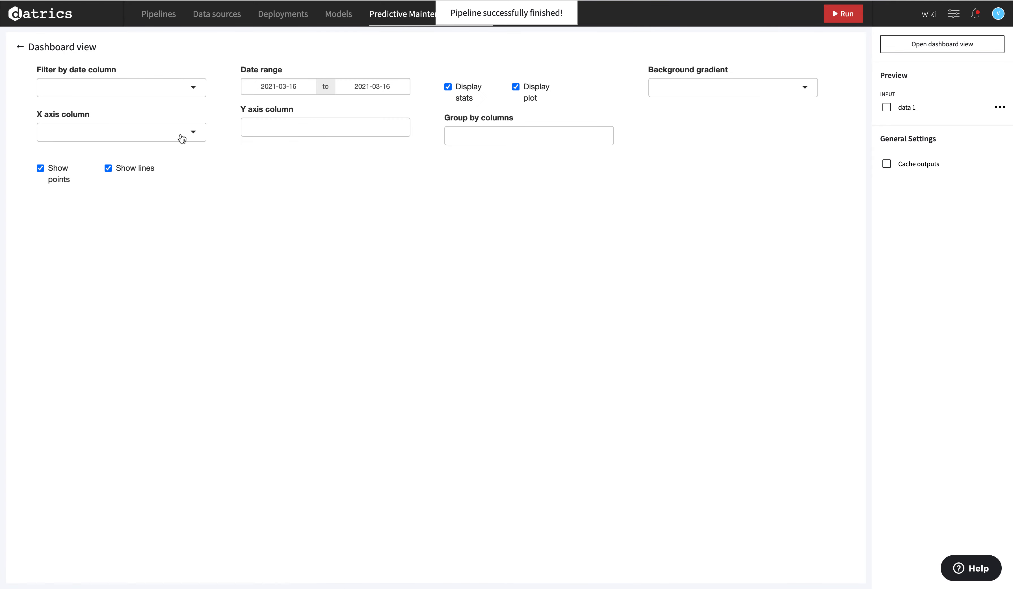
{"action": "left_click", "coordinate": [135, 139]}
{"action": "left_click", "coordinate": [101, 214]}
Add sensor_7, sensor_9, sensor_14 and sensor_11 to the Y axis.
{"action": "left_click", "coordinate": [323, 133]}
{"action": "left_click", "coordinate": [312, 148]}
{"action": "left_click", "coordinate": [314, 150]}
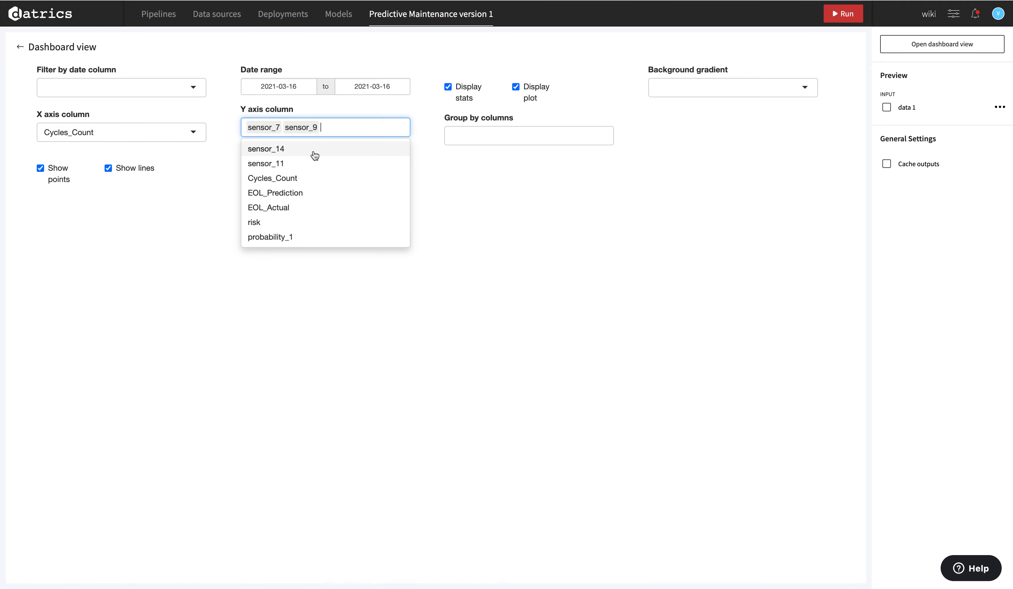
{"action": "left_click", "coordinate": [315, 150]}
{"action": "left_click", "coordinate": [315, 155]}
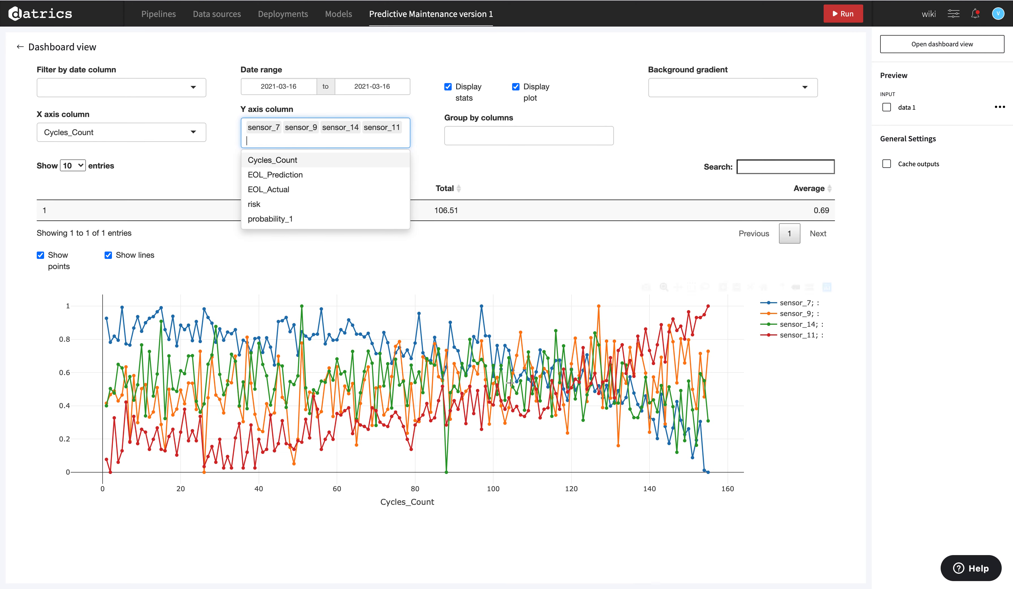
{"action": "left_click", "coordinate": [690, 543]}
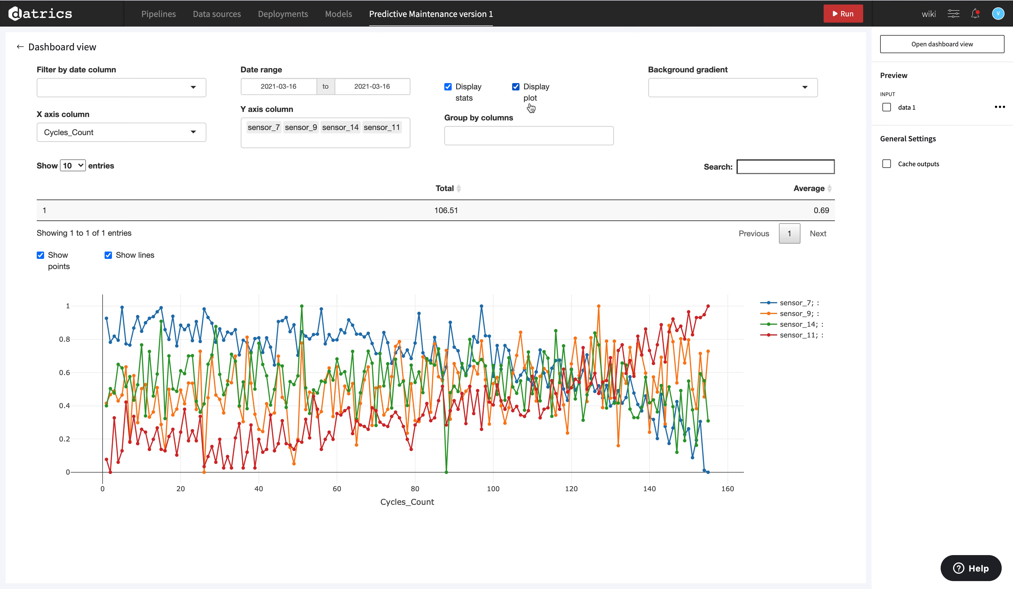
{"action": "left_click", "coordinate": [724, 87]}
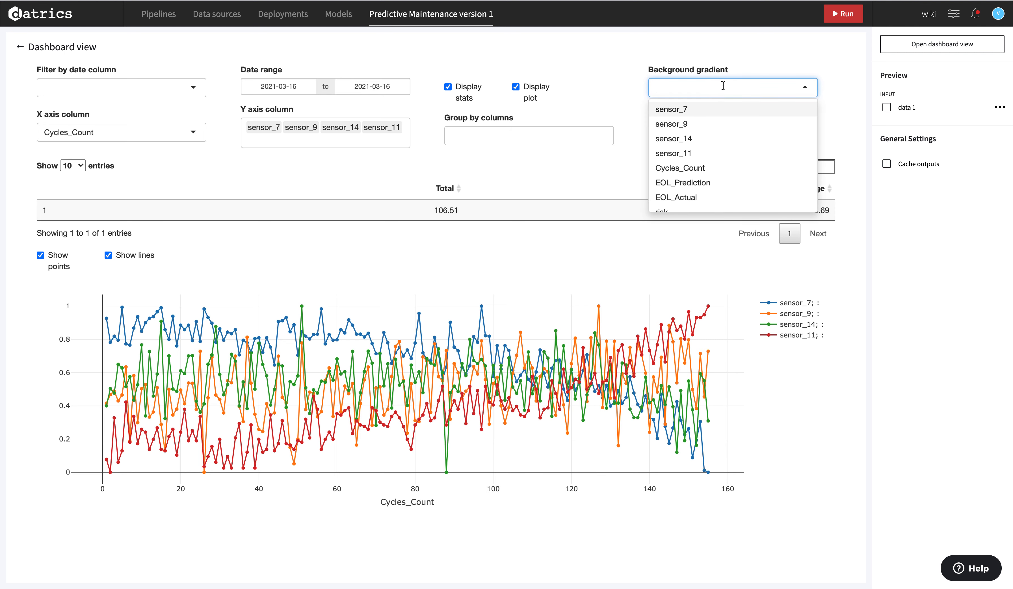
Shade the background by EOL_Actual, switch it to EOL_Prediction, then return to the pipeline canvas.
{"action": "left_click", "coordinate": [706, 197]}
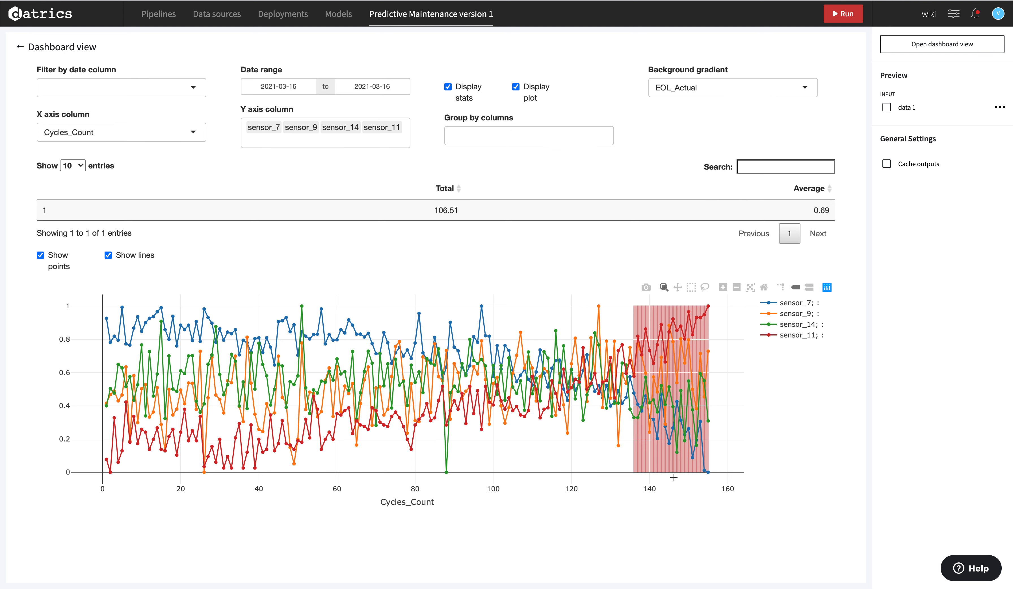
{"action": "left_click", "coordinate": [740, 93]}
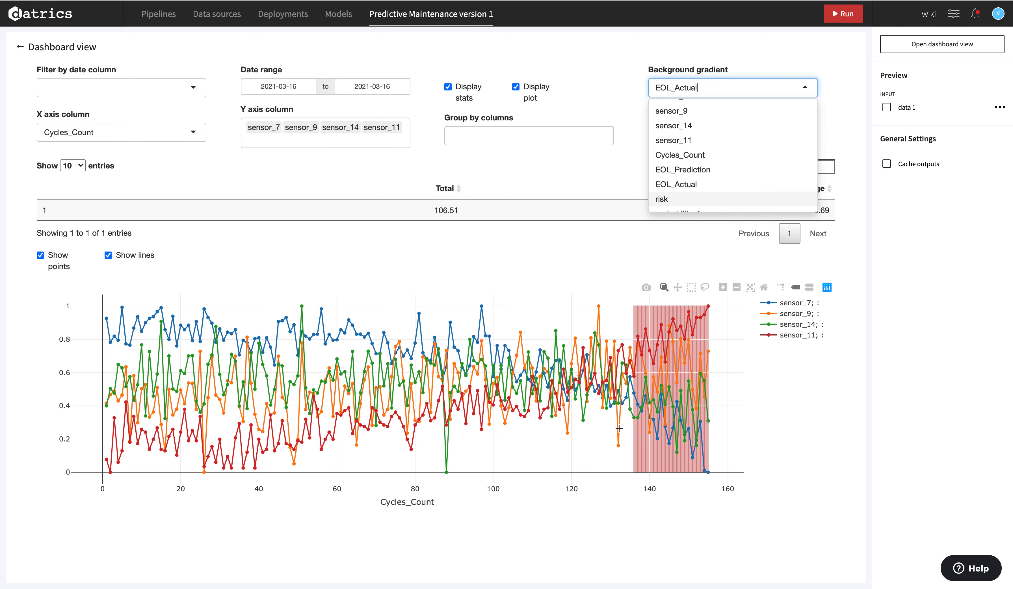
{"action": "left_click", "coordinate": [723, 172]}
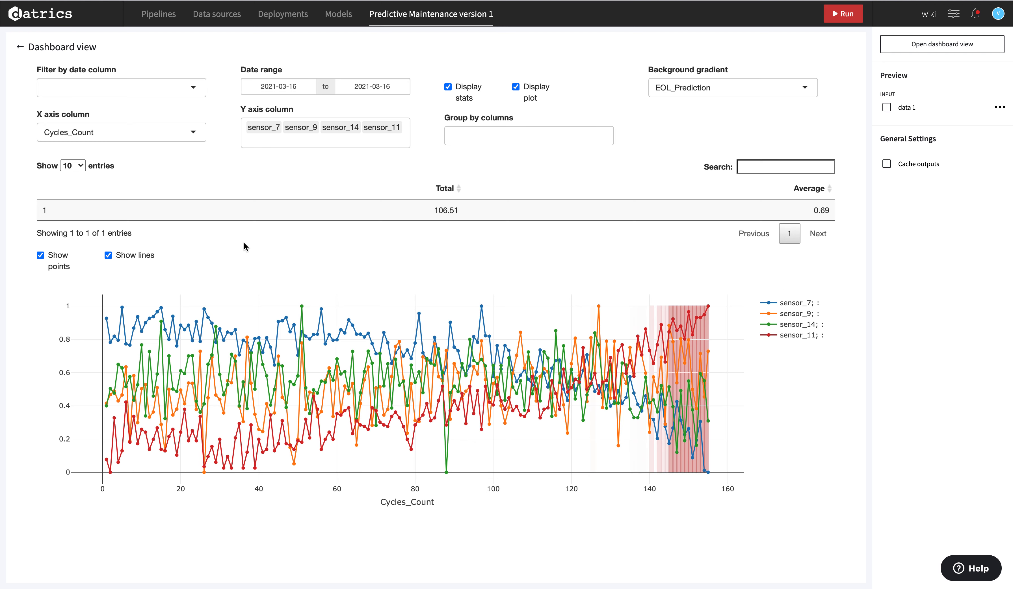
{"action": "left_click", "coordinate": [20, 47]}
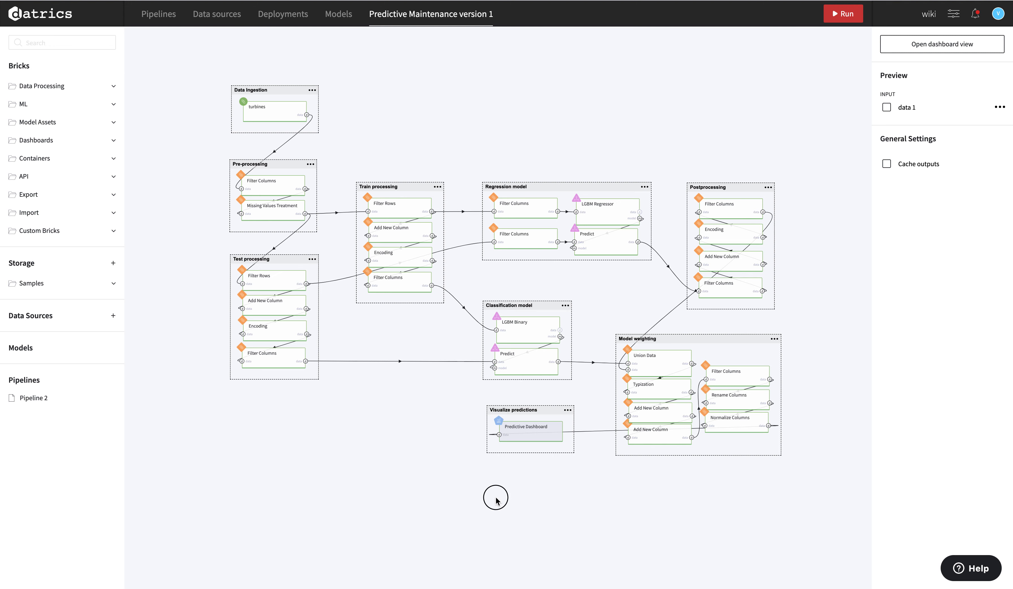